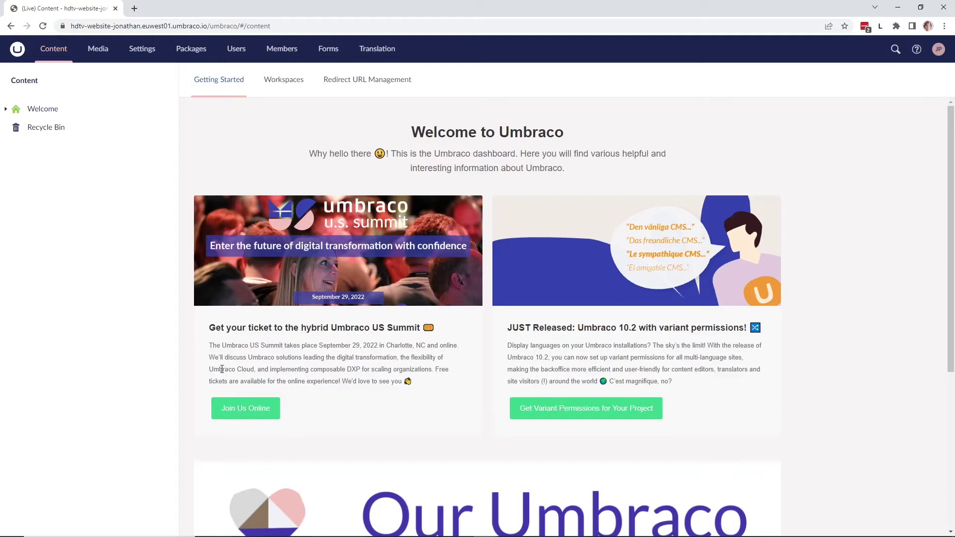
- Add the Sensitive data group to the administrator user alongside Administrators and save the user
click(249, 57)
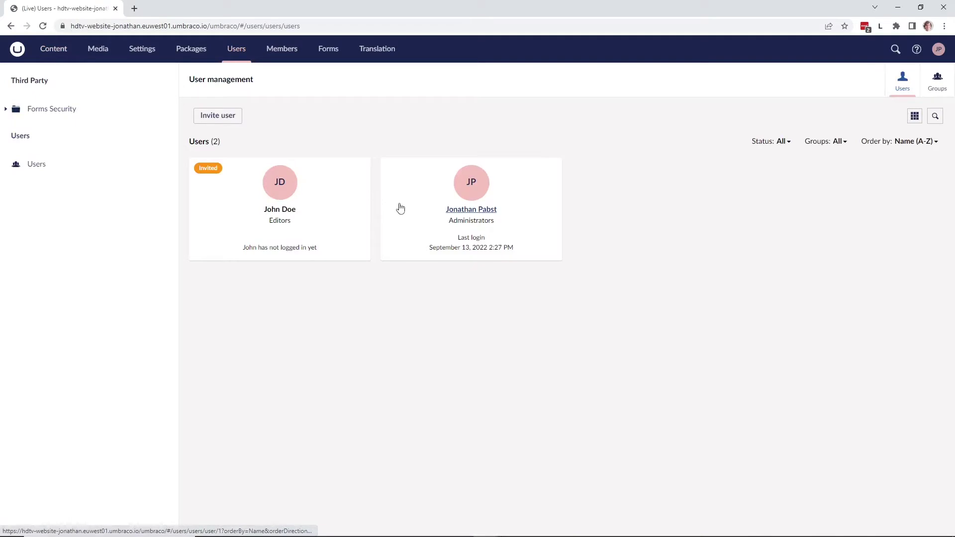
click(459, 212)
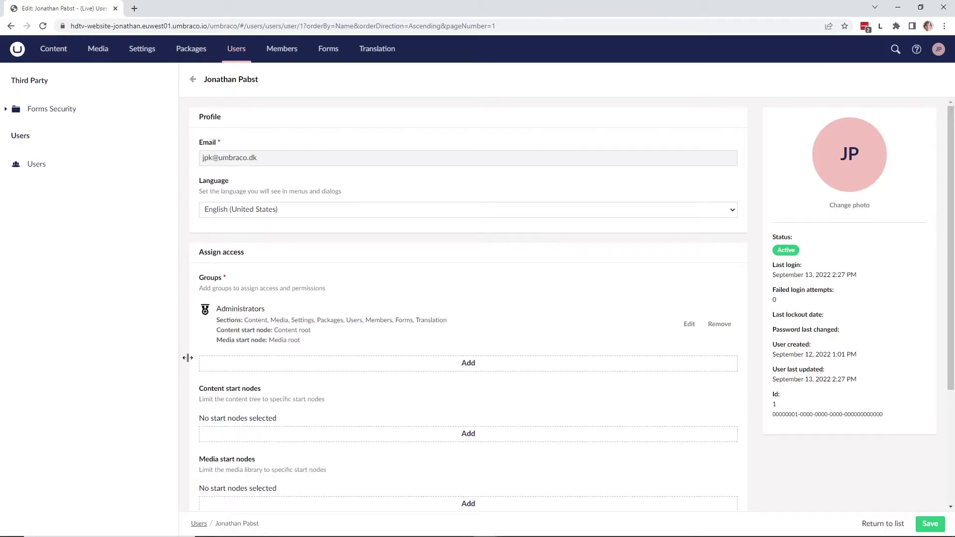
click(271, 365)
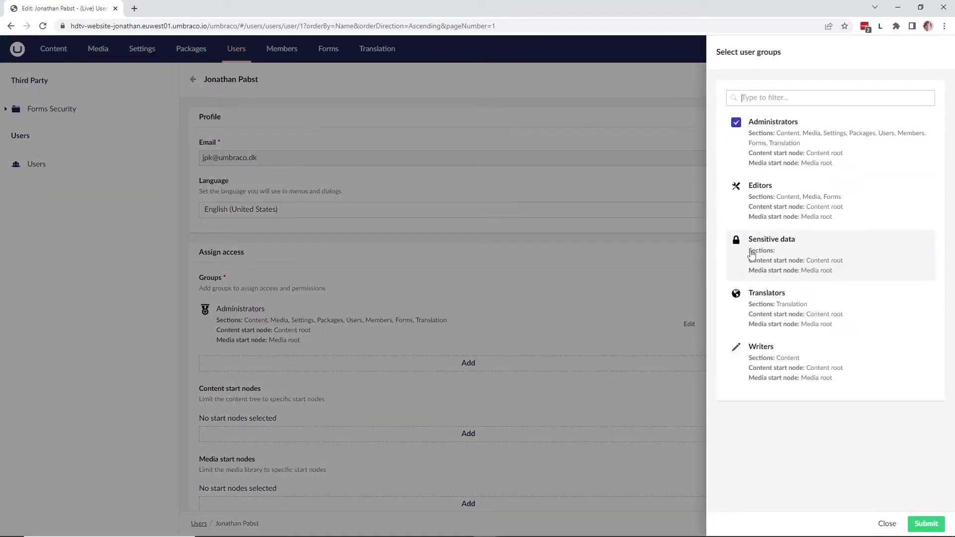
click(848, 253)
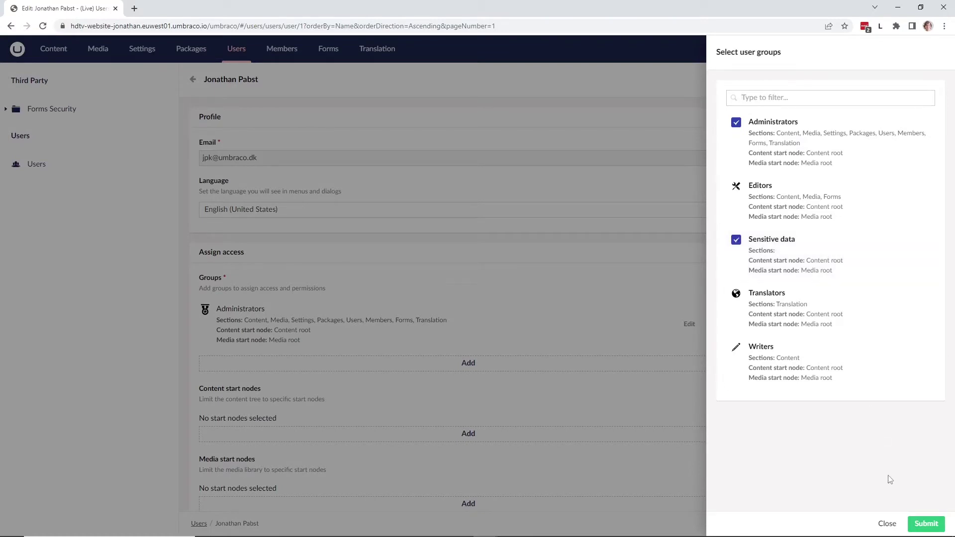
click(926, 524)
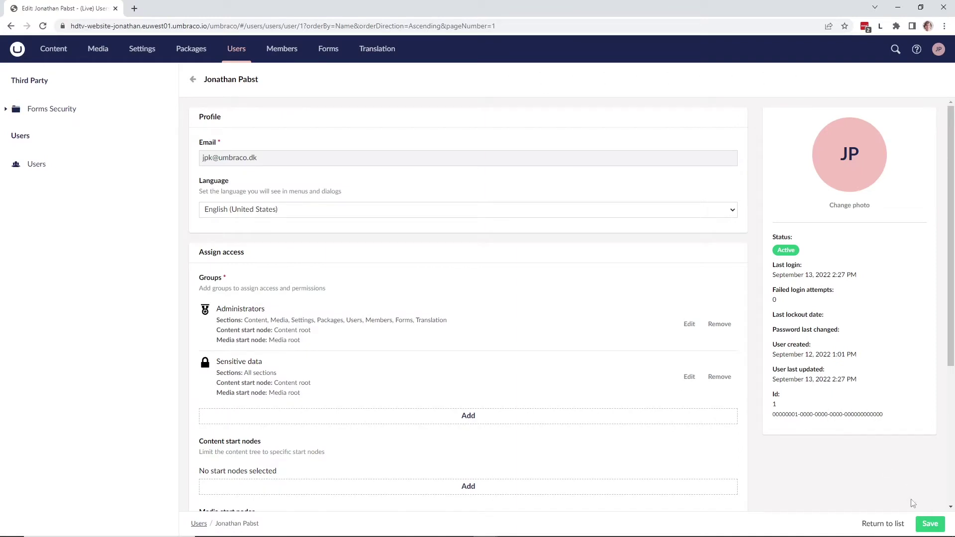
click(928, 530)
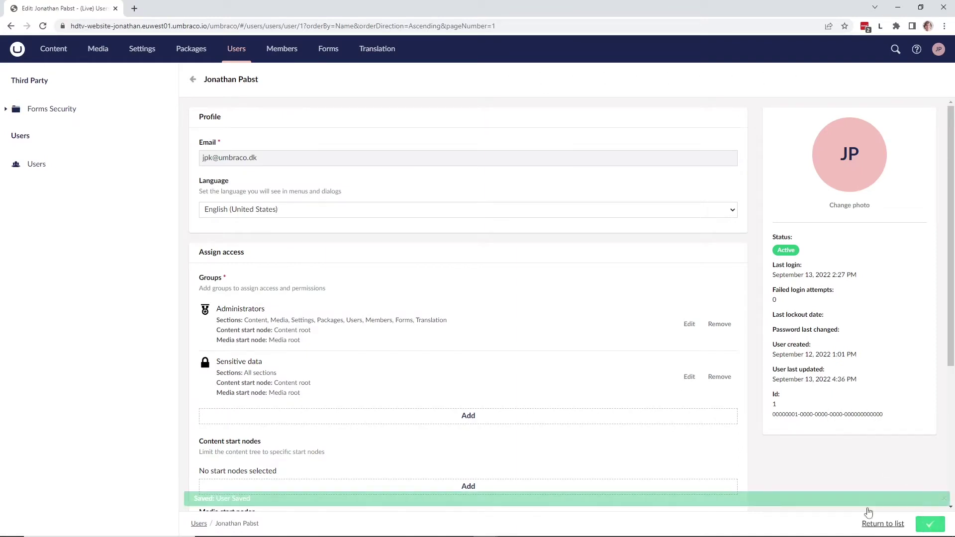
- Open the Contact us form and switch on Sensitive data for its Name field
click(324, 50)
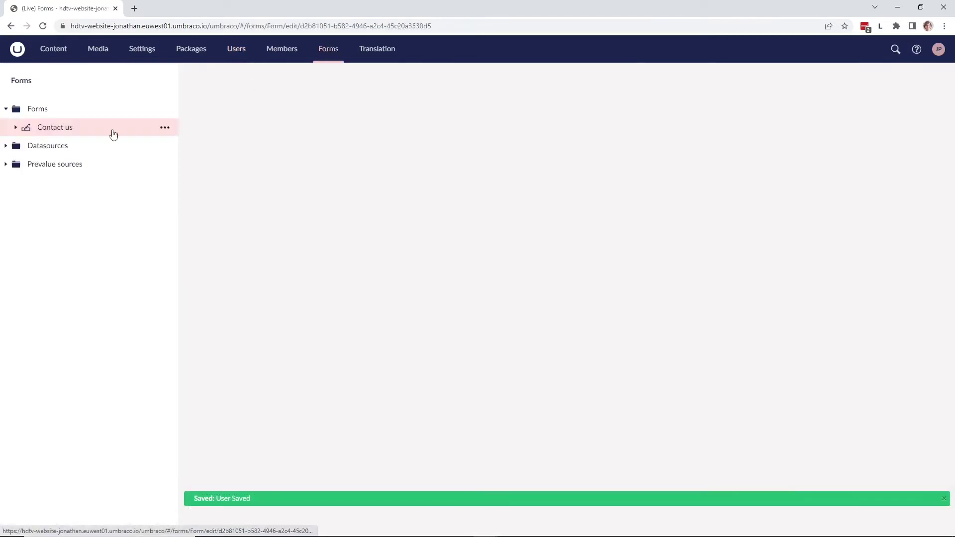
click(69, 134)
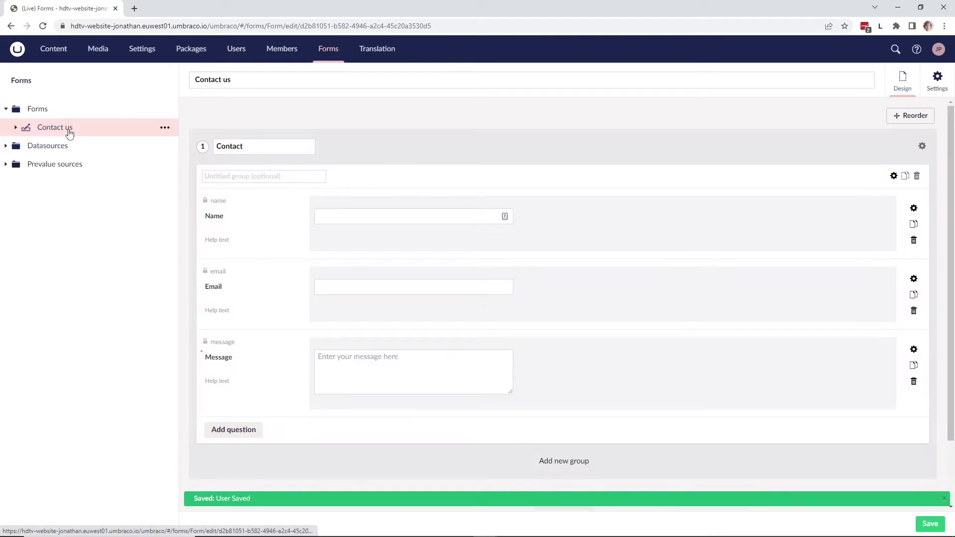
scroll(358, 282, down, 2)
scroll(358, 282, up, 2)
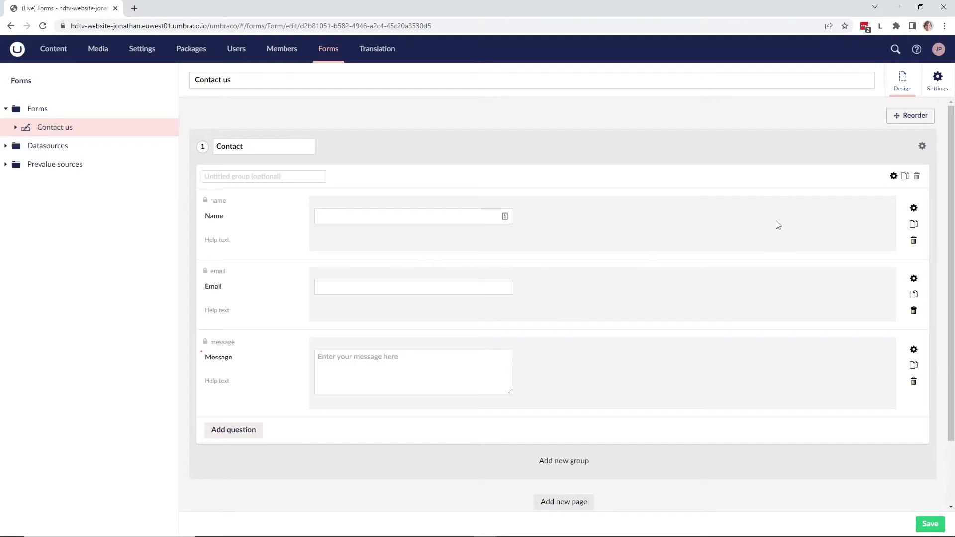
click(914, 209)
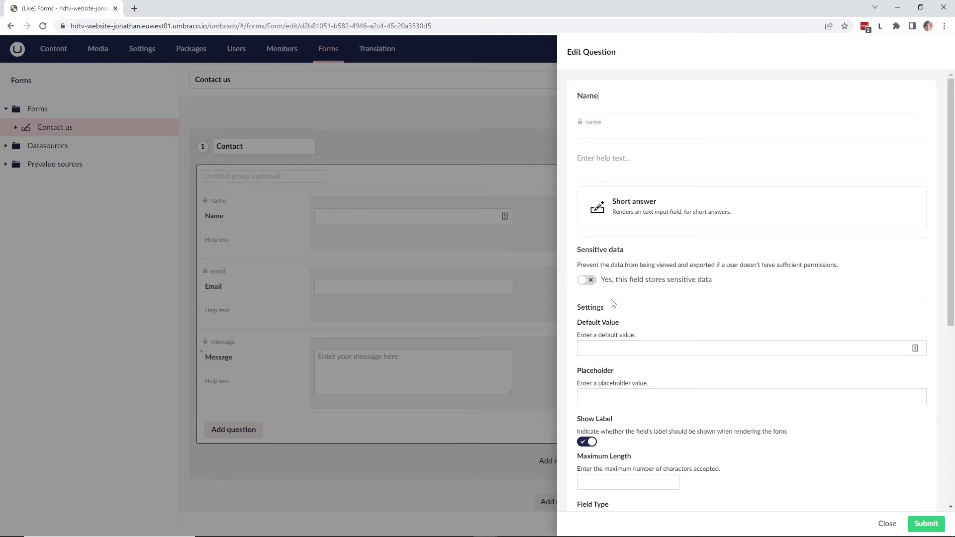
click(587, 283)
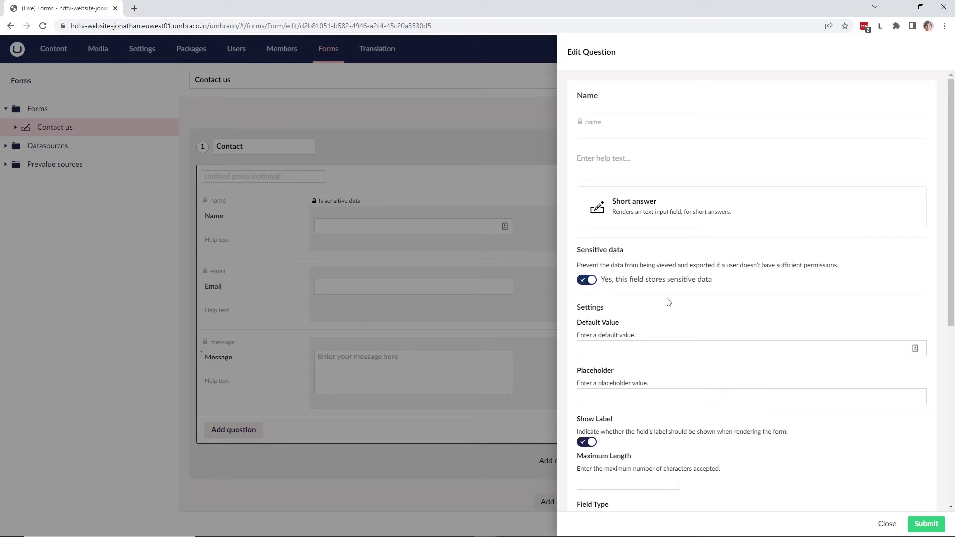
click(924, 523)
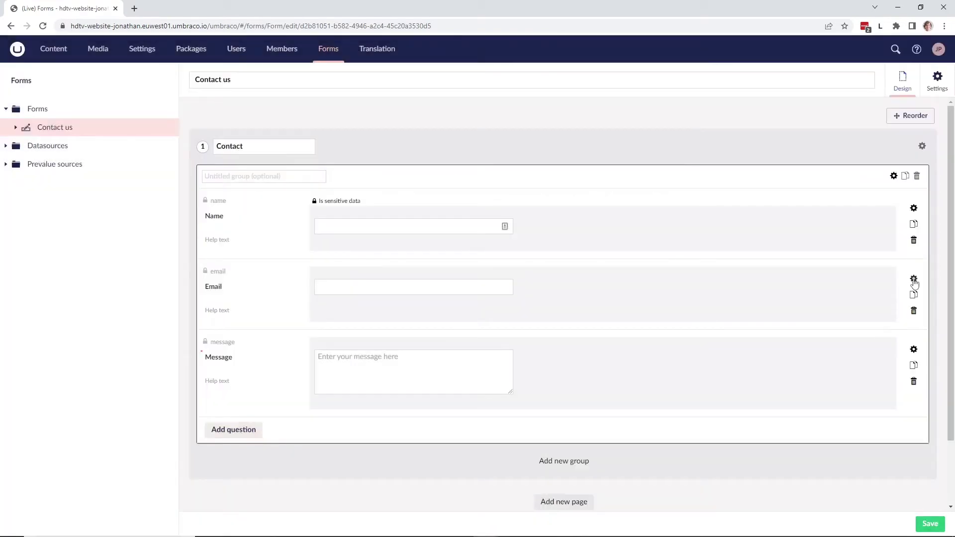
- Switch on Sensitive data for the Email field and save the Contact us form
click(914, 279)
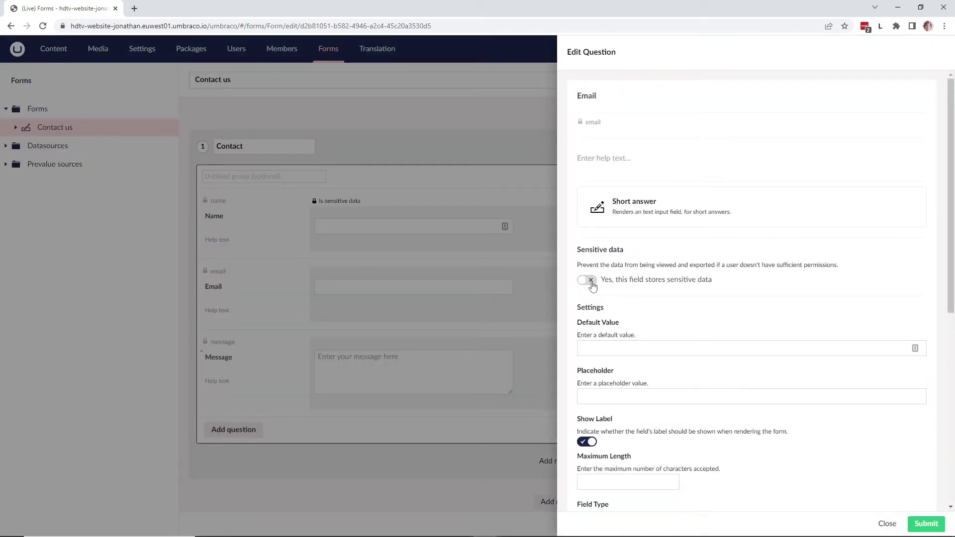
click(586, 280)
click(926, 524)
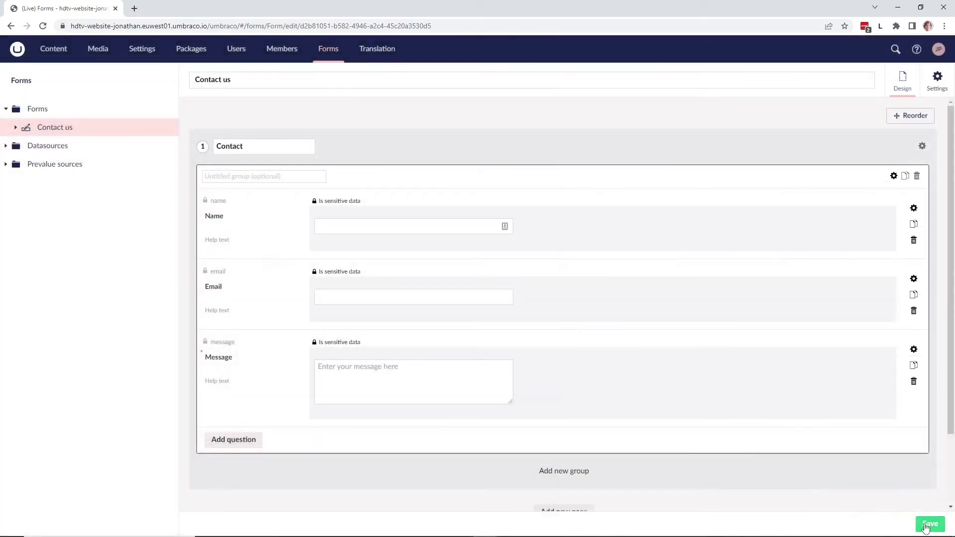
click(928, 526)
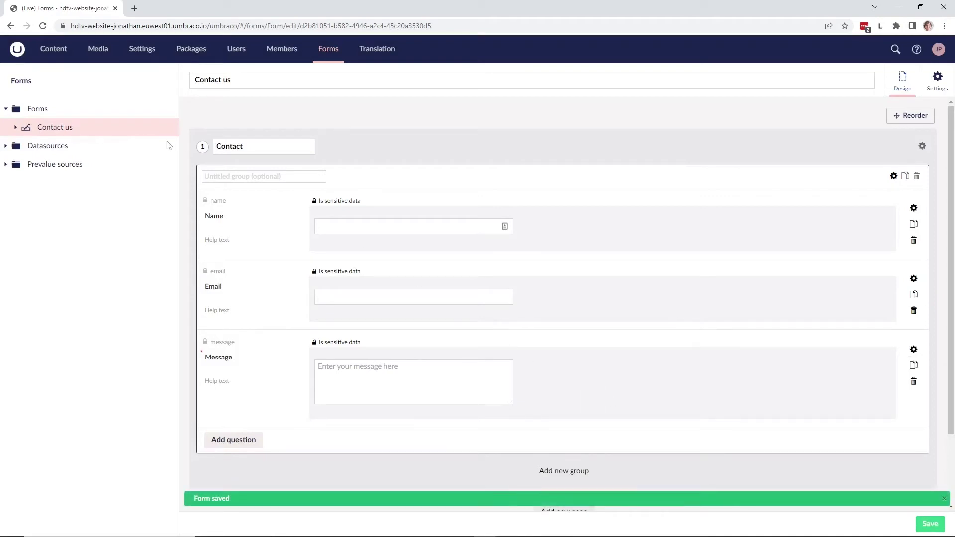
- Open the live Contact Us page via the /contact-us/ link on its Info tab
click(48, 55)
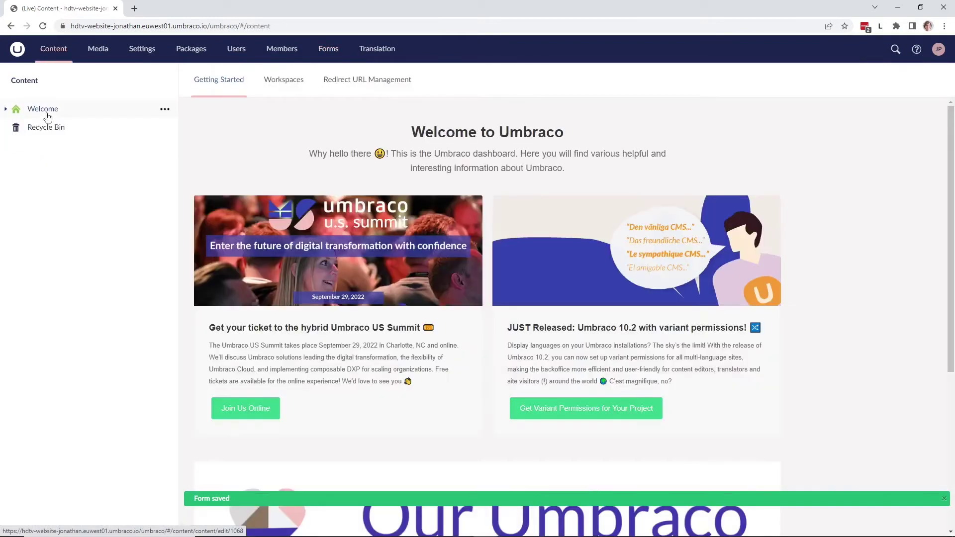
click(6, 110)
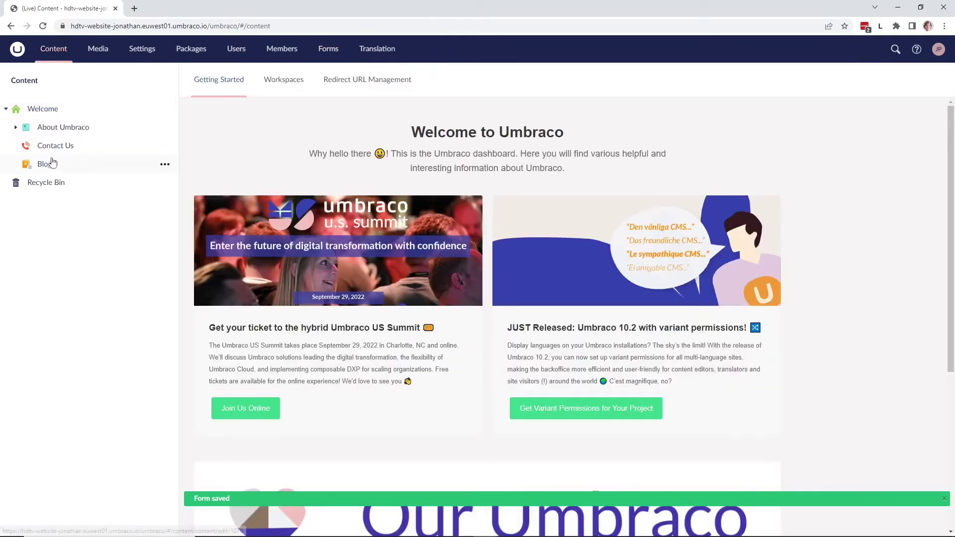
click(55, 149)
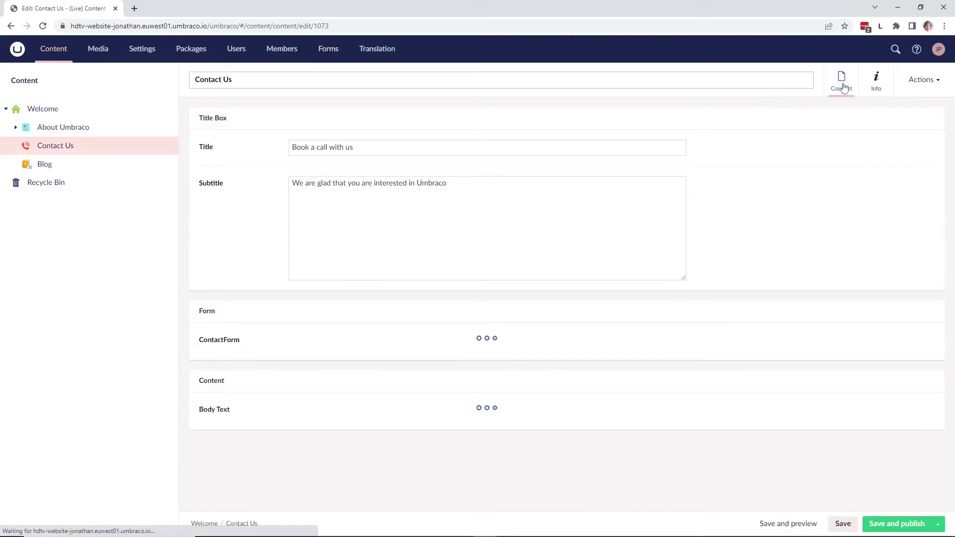
click(875, 82)
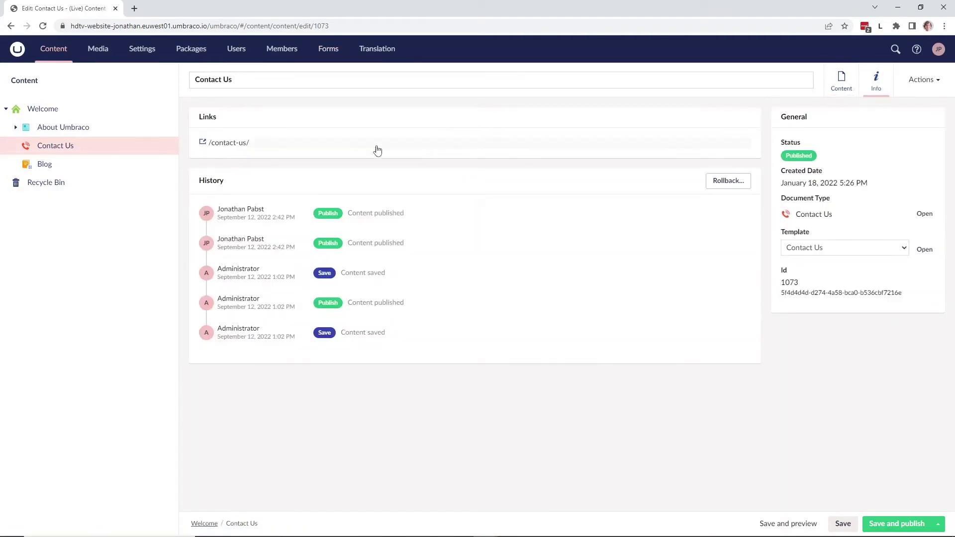
click(378, 150)
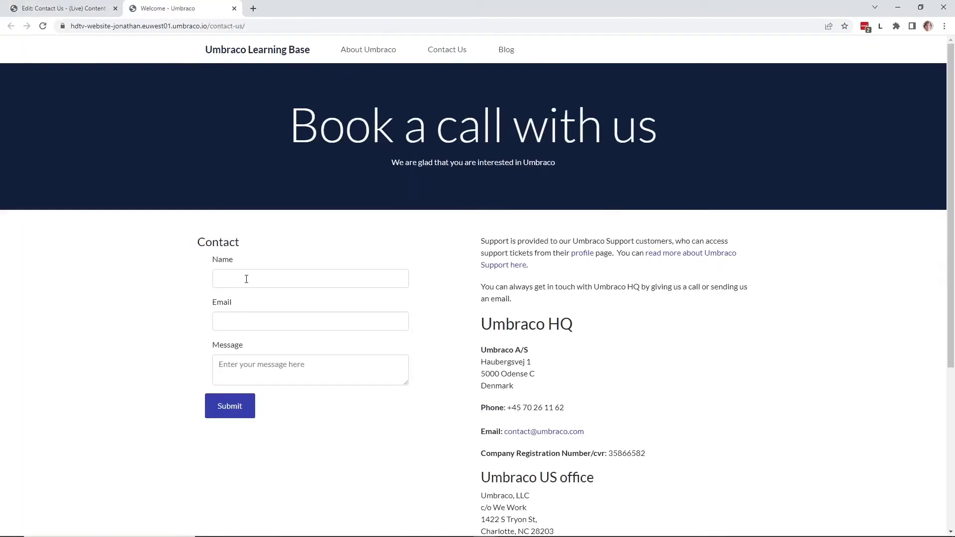
- Submit the contact form with a name, an e-mail address and the message 'Hello there'
click(245, 279)
text(Jonathan)
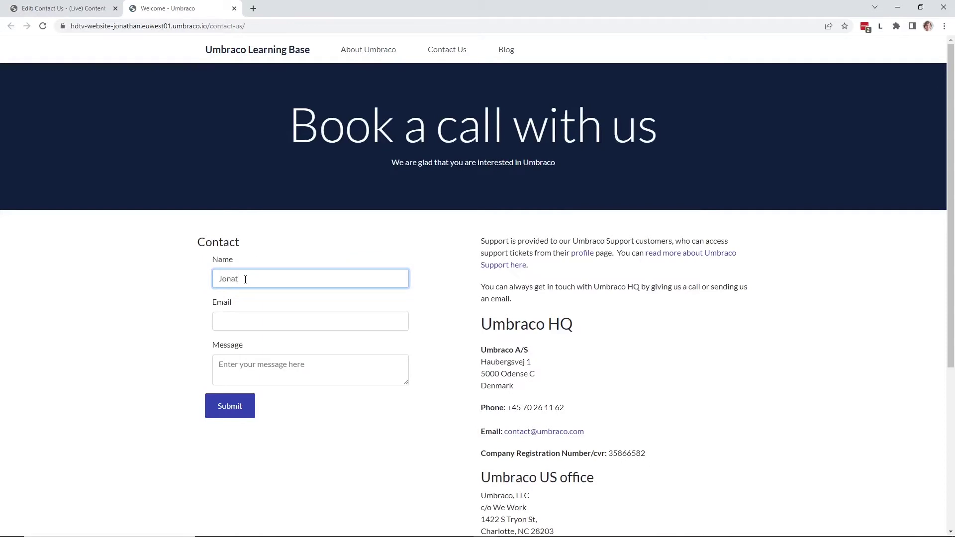
key(Tab)
key(Tab)
text(Hello there)
click(222, 416)
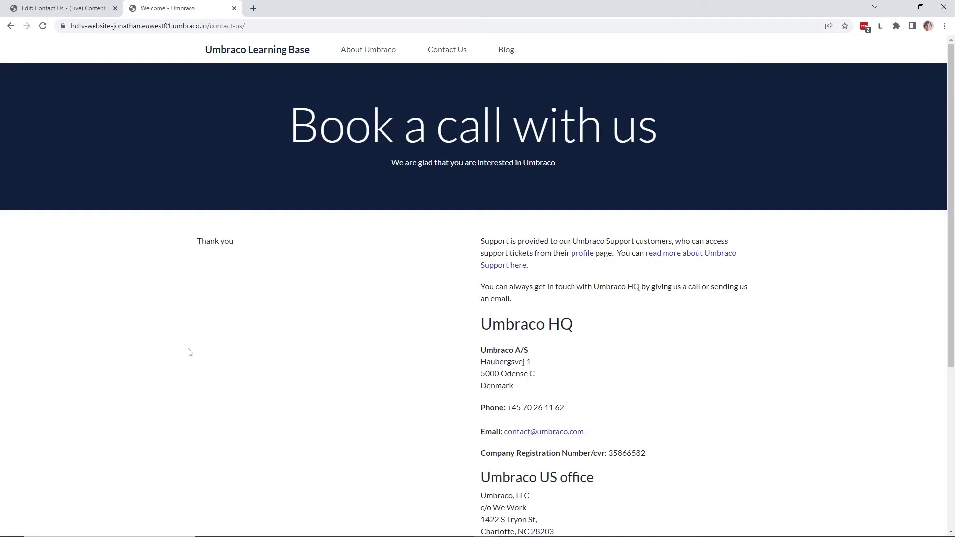
click(63, 8)
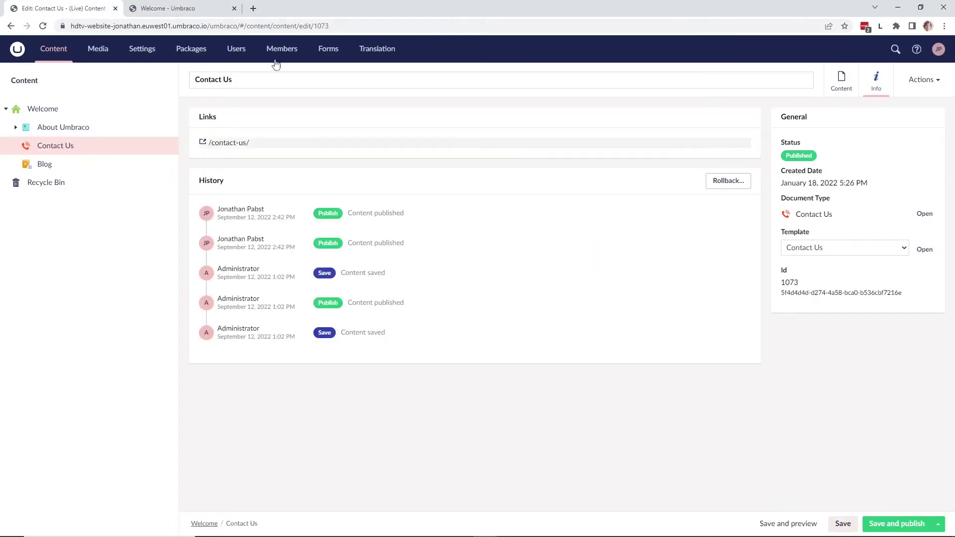
- Open the newly submitted entry from the Contact us form's Entries list in Forms
click(329, 60)
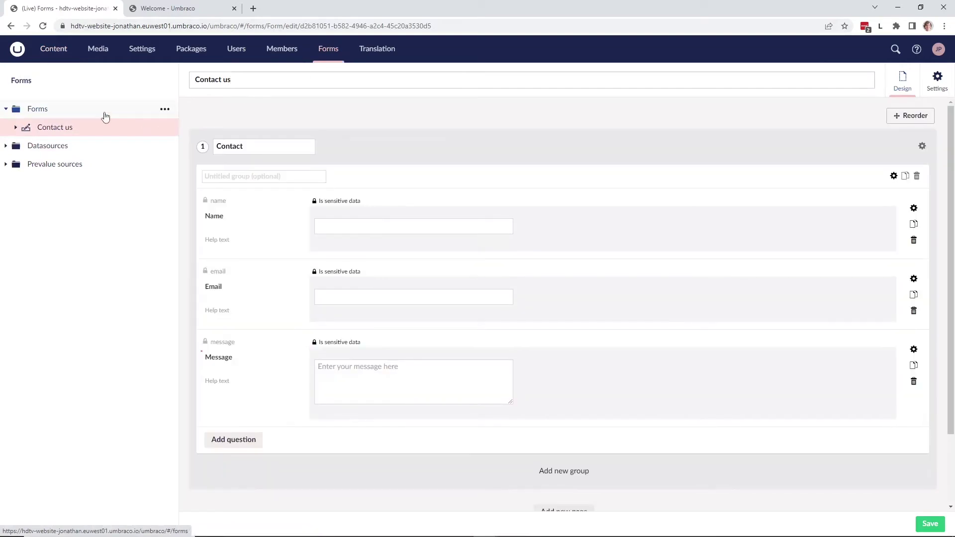
click(105, 117)
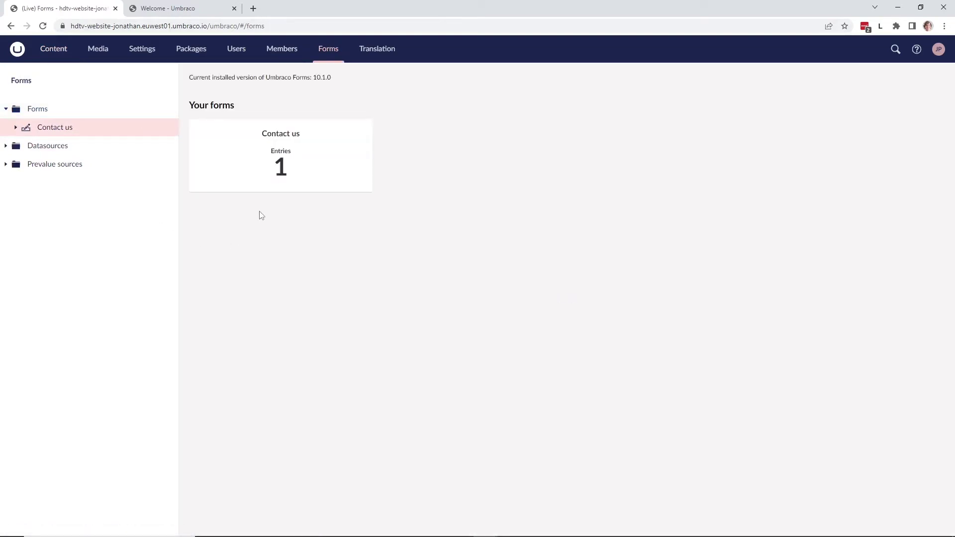
click(277, 163)
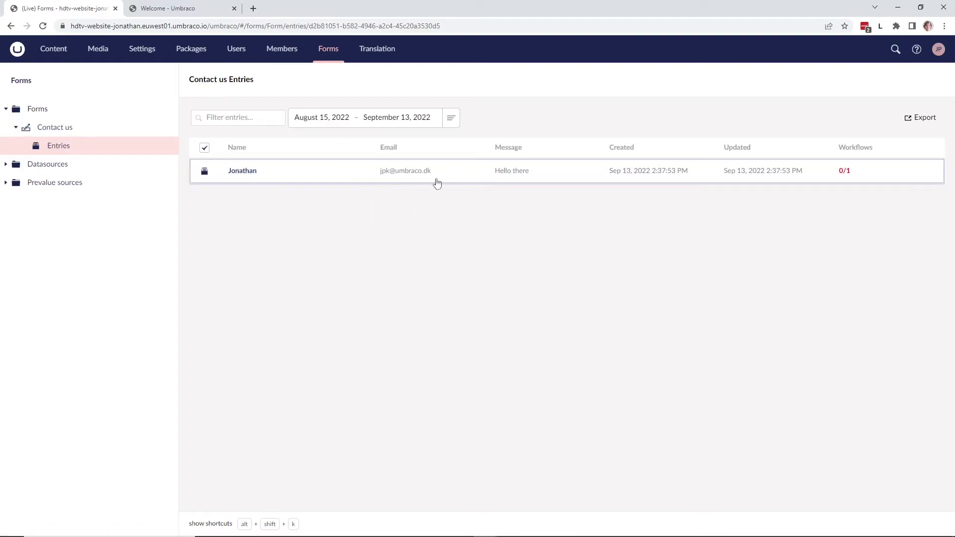
click(239, 173)
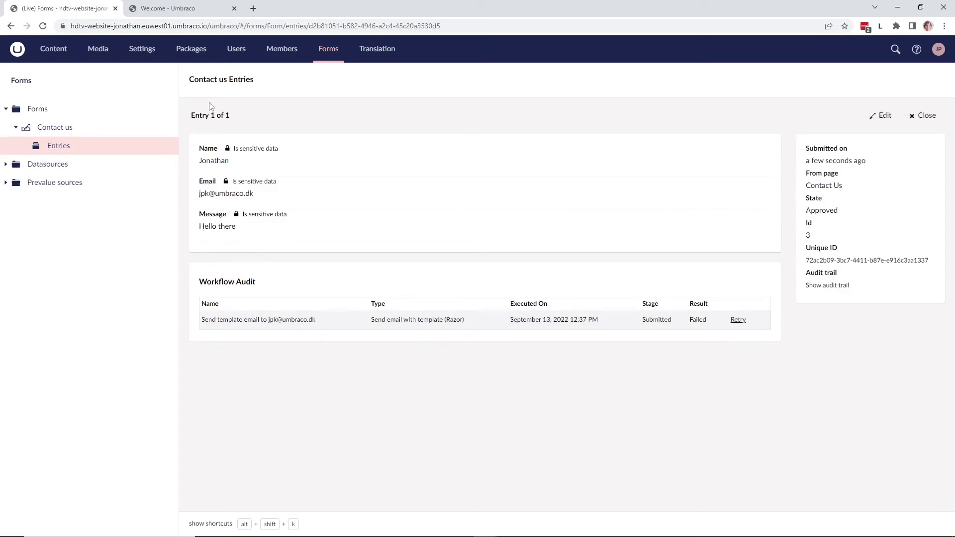
- Remove the Sensitive data group from the administrator's user account and save it
click(234, 57)
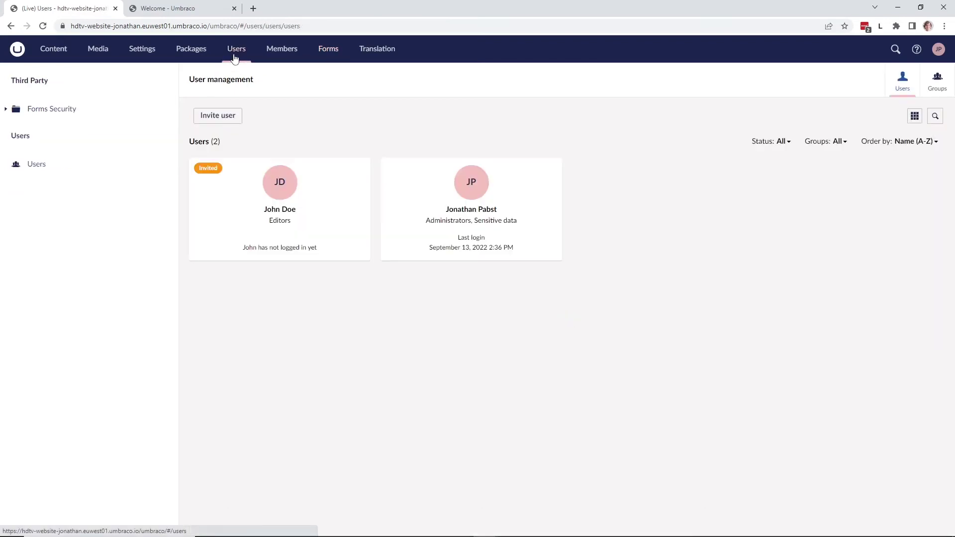
click(490, 214)
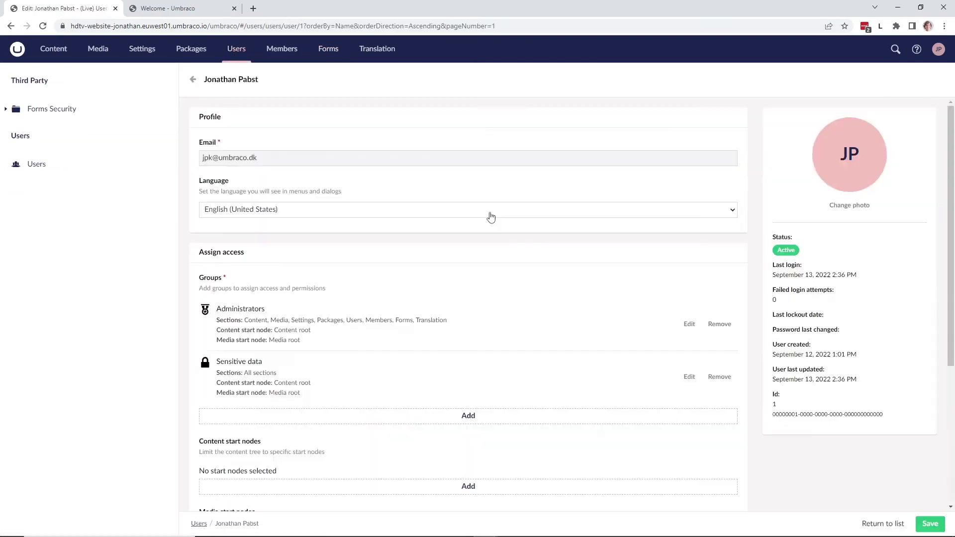
click(710, 377)
click(930, 524)
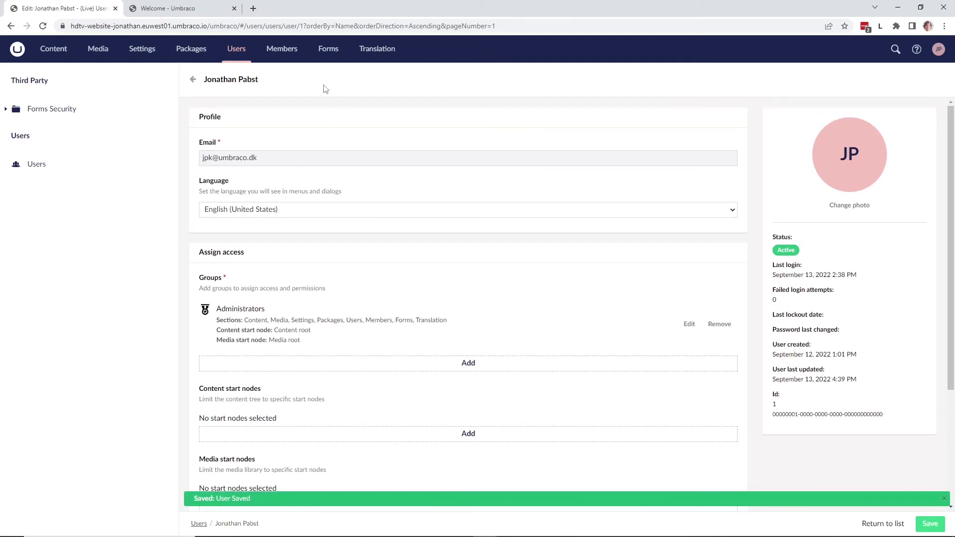
click(328, 55)
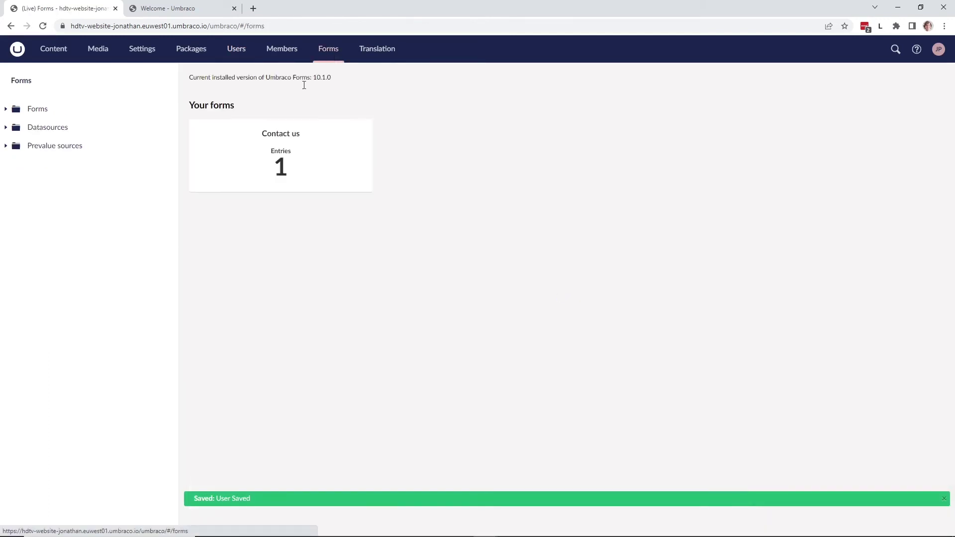
- Reopen the submitted entry from the Contact us form's entries to check its values
click(277, 146)
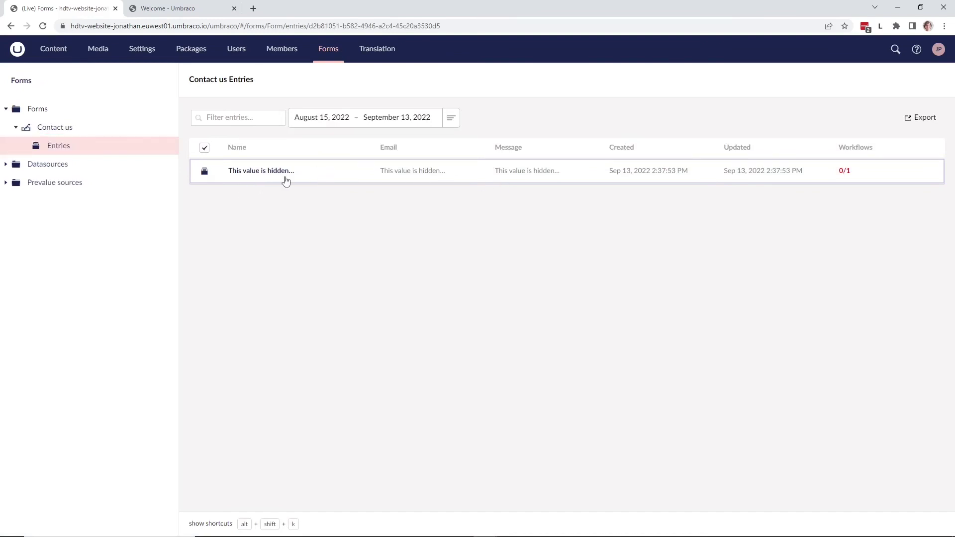
click(266, 172)
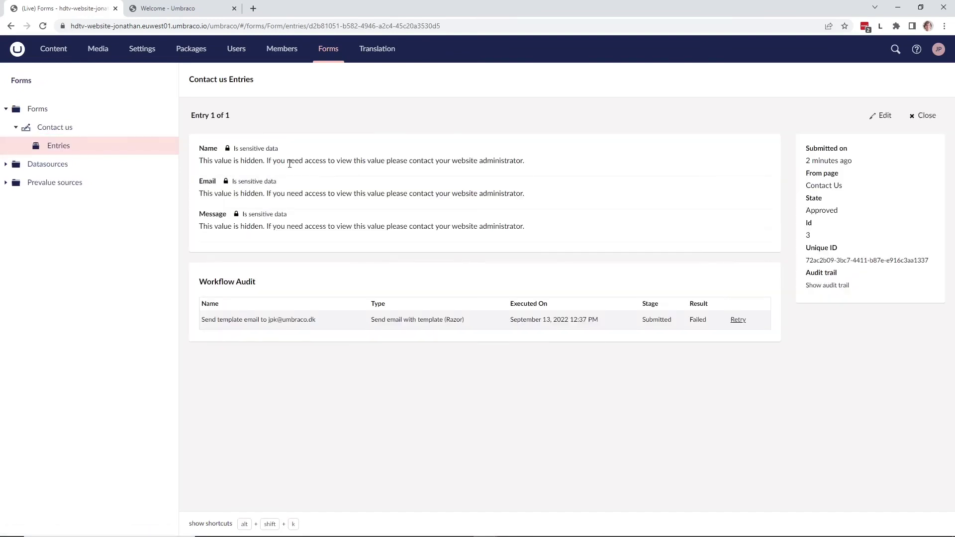